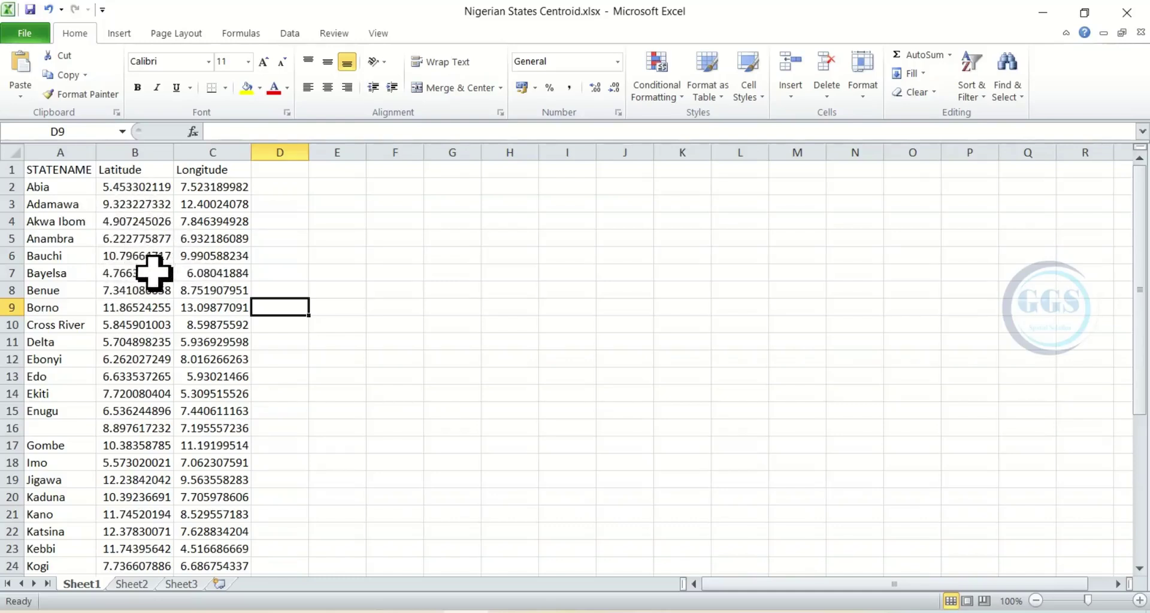
# Save the workbook as Nigerian States Centroid.csv in CSV (Comma delimited) format and close it without saving further changes
pyautogui.click(25, 33)
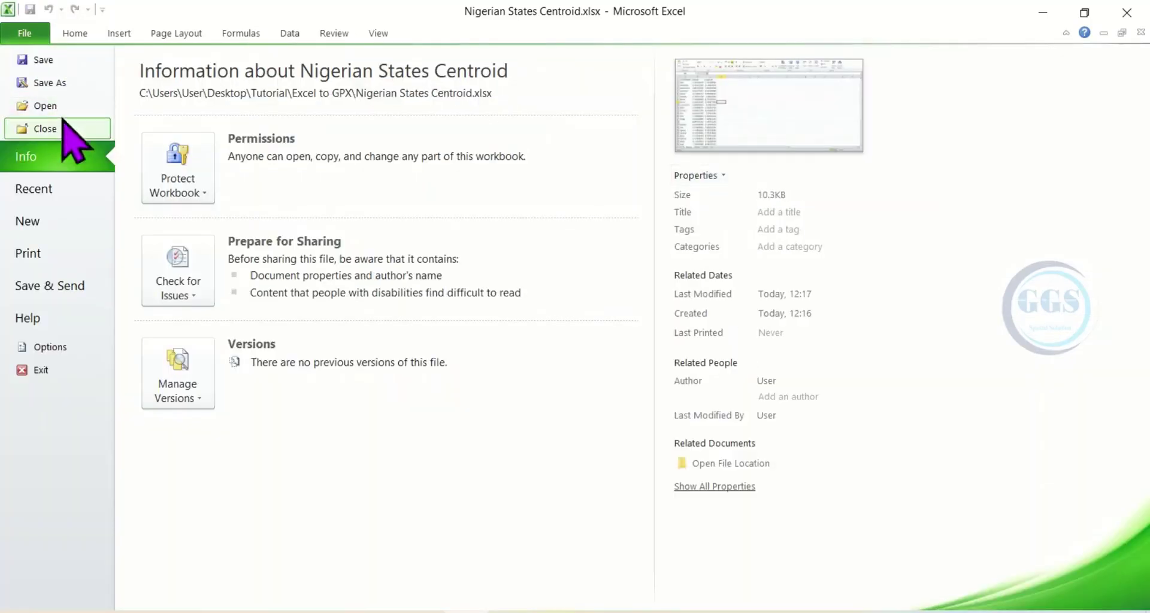
pyautogui.press('Escape')
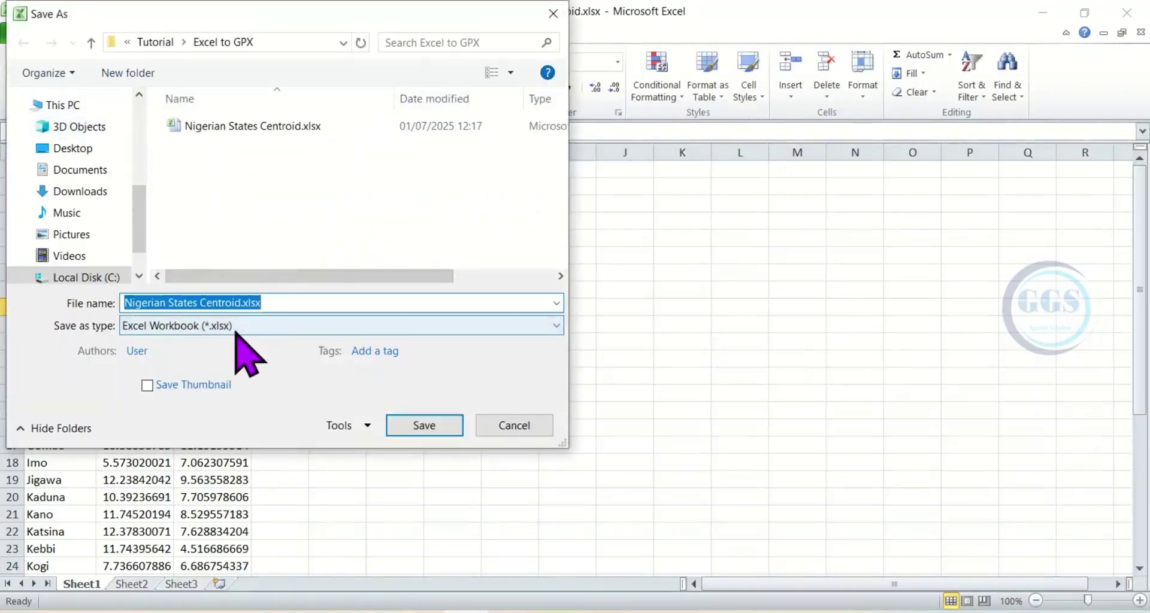
pyautogui.click(233, 327)
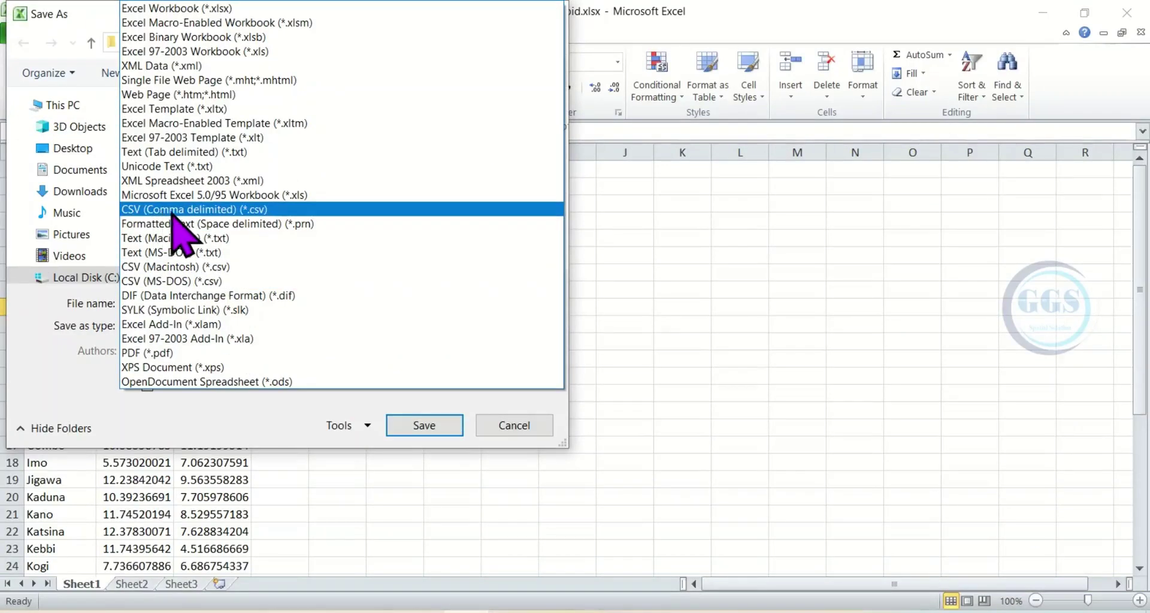
pyautogui.click(175, 209)
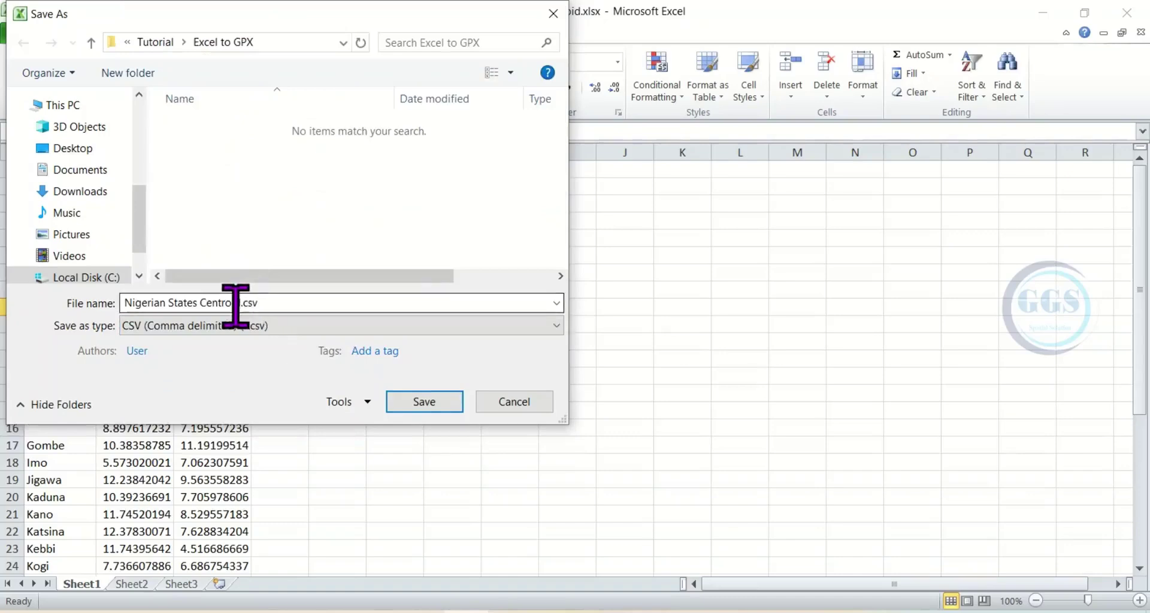
pyautogui.click(421, 403)
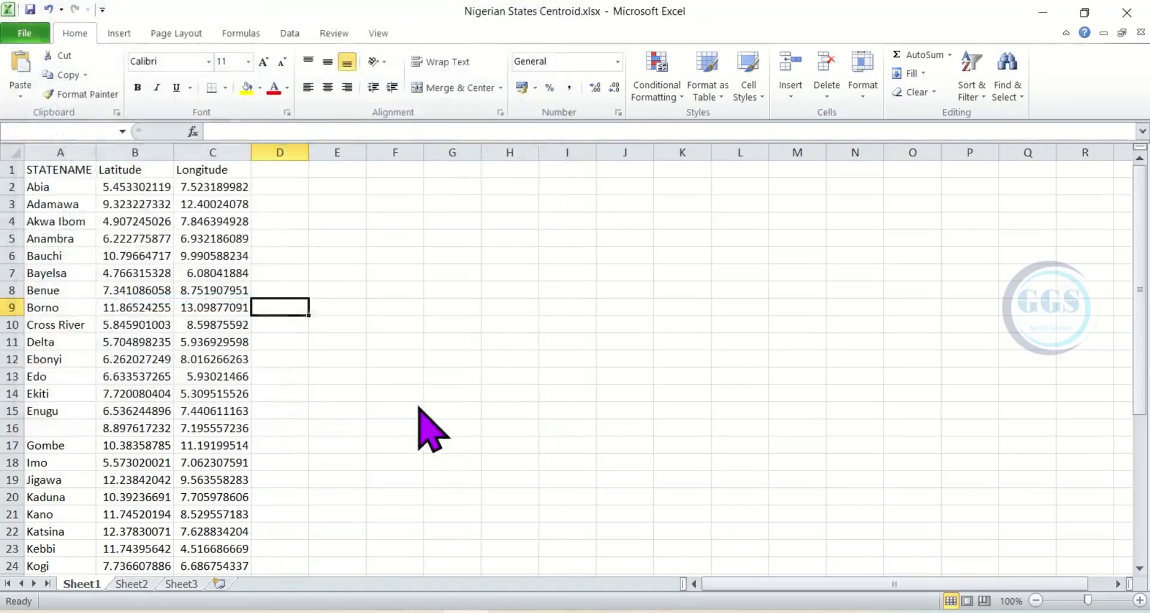
pyautogui.click(544, 356)
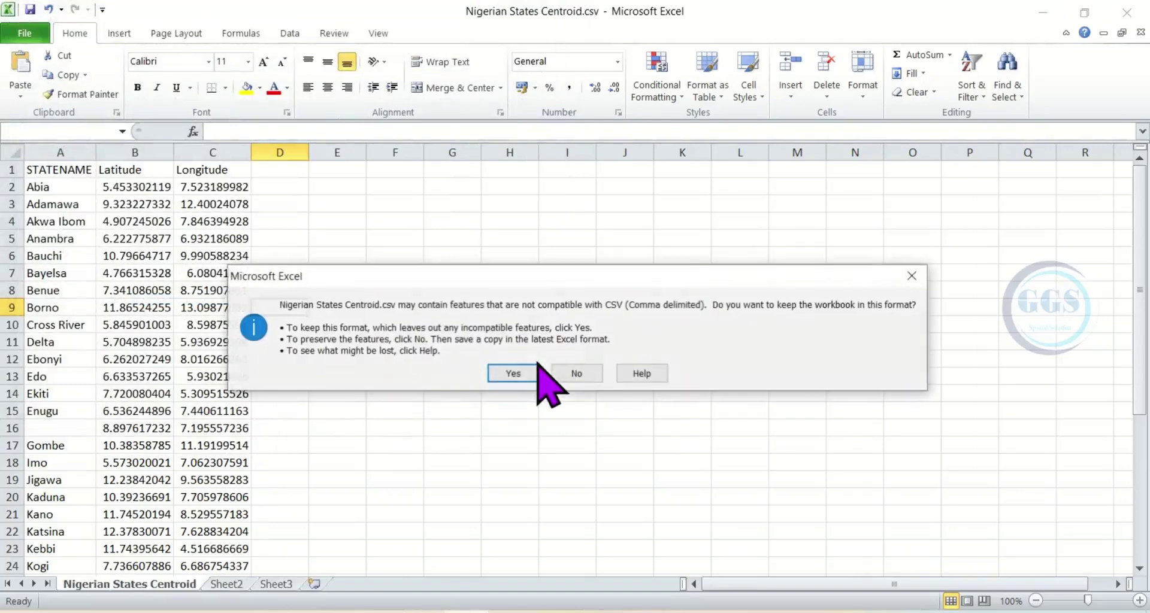
pyautogui.click(514, 373)
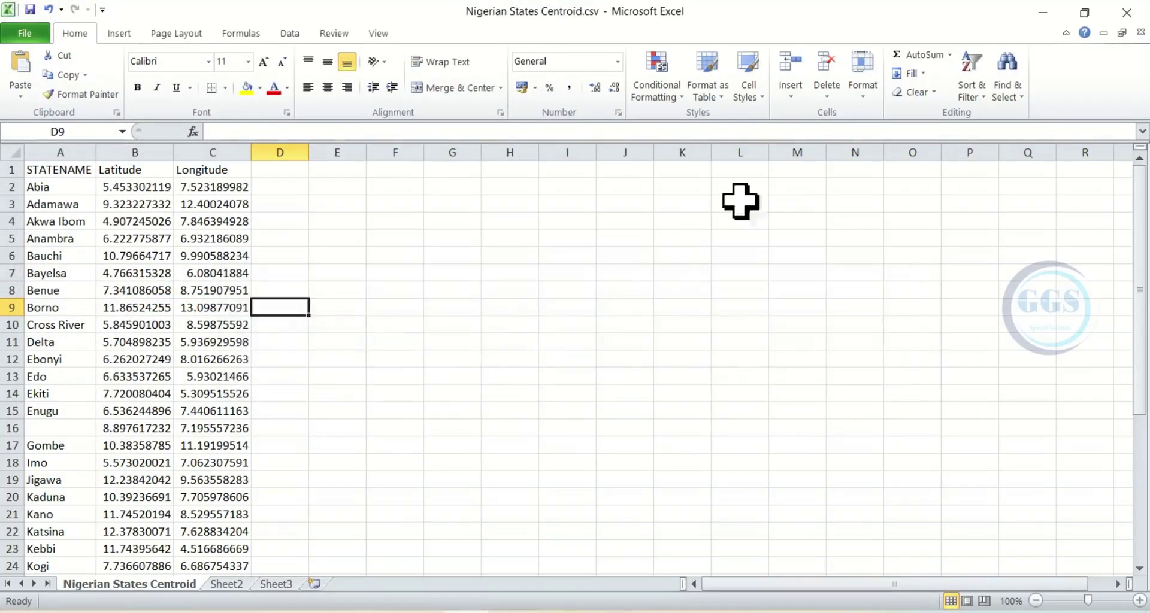
pyautogui.click(1120, 13)
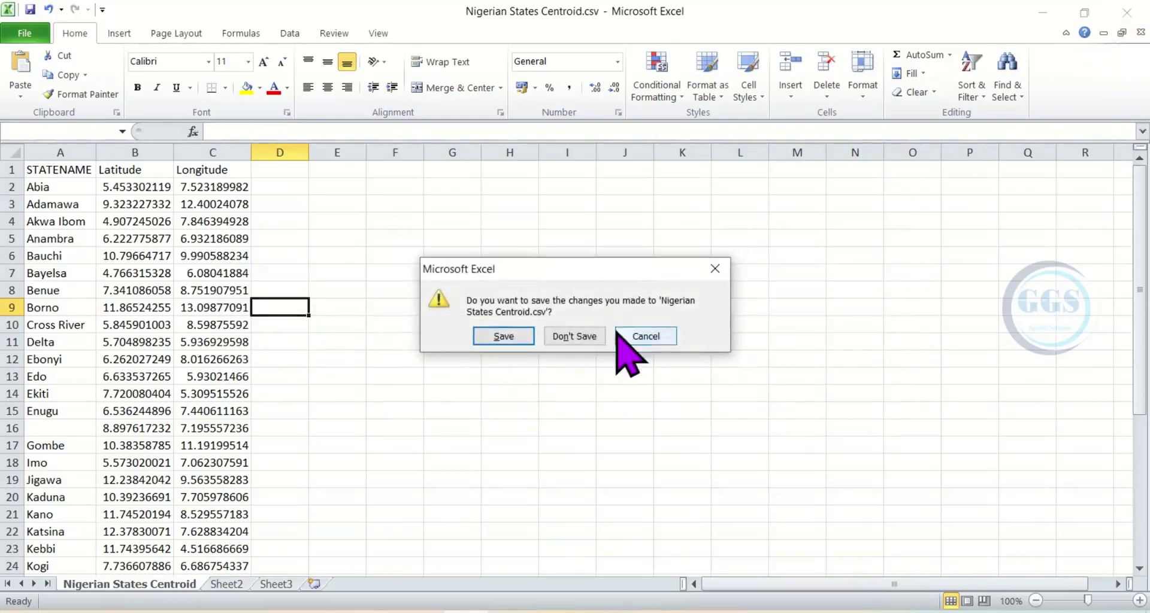
pyautogui.click(584, 336)
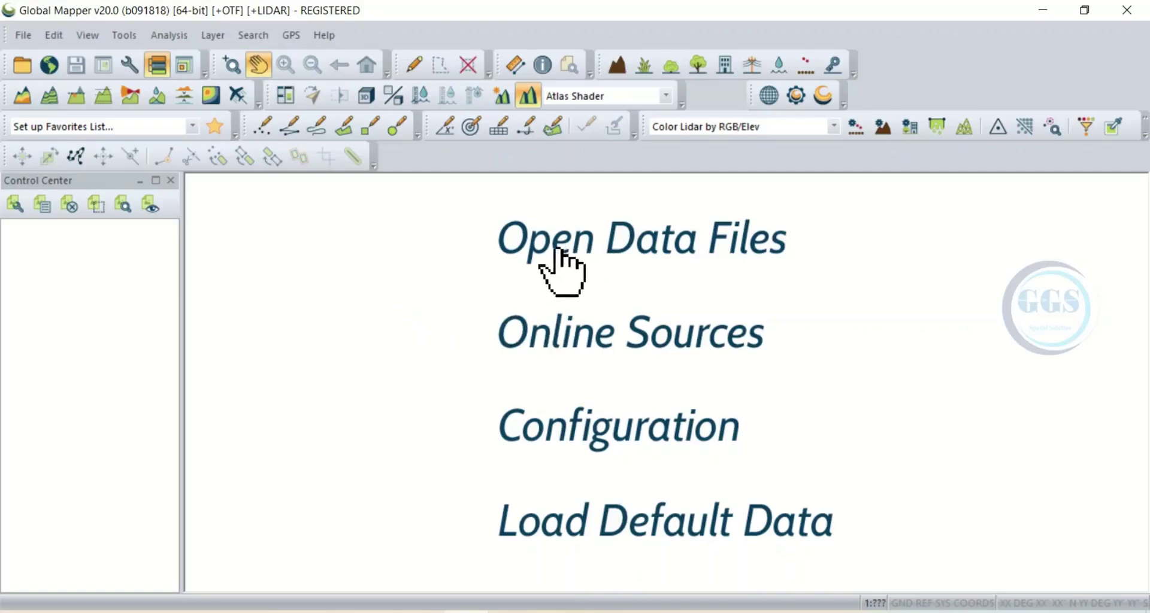
# Switch to Global Mapper and open Nigerian States Centroid.csv from the Excel to GPX folder inside Tutorial
pyautogui.click(585, 240)
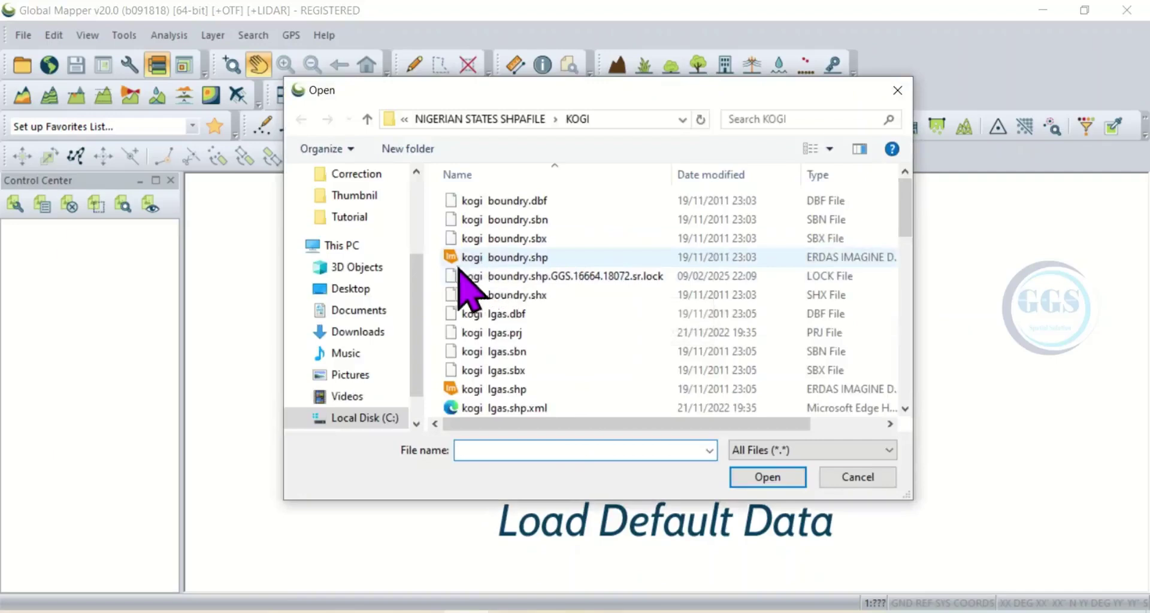
pyautogui.click(358, 217)
pyautogui.doubleClick(488, 238)
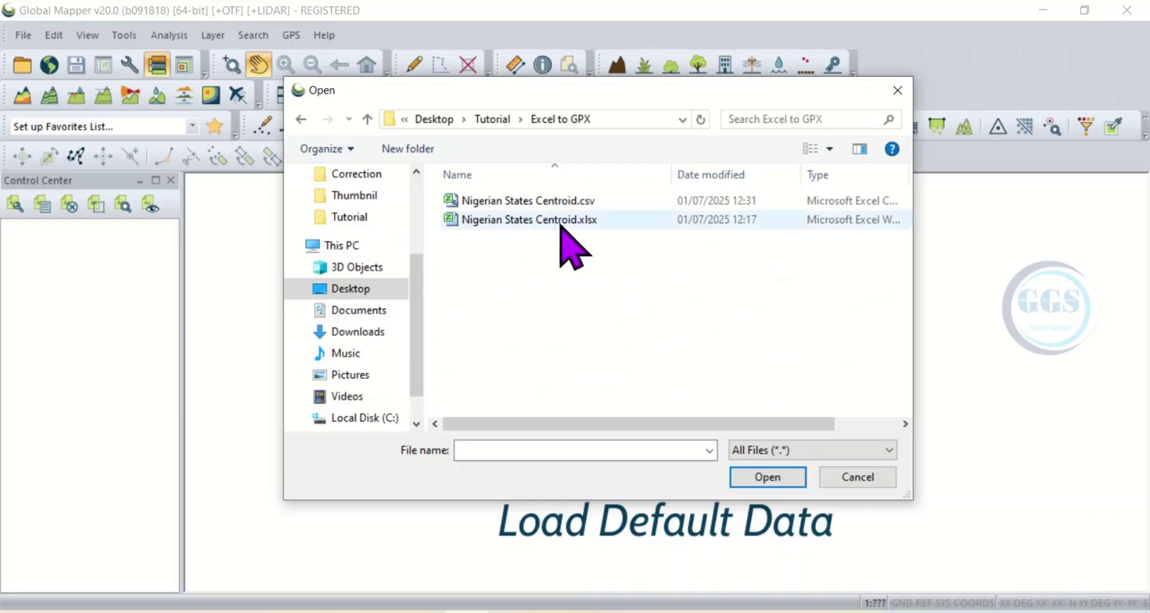
pyautogui.click(537, 202)
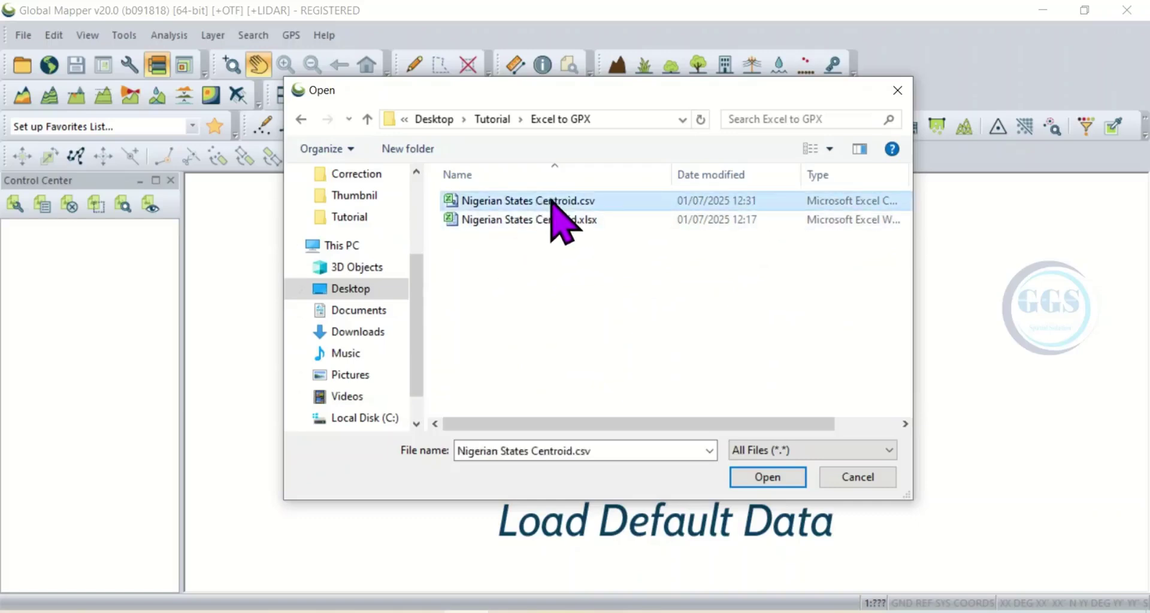
pyautogui.click(768, 477)
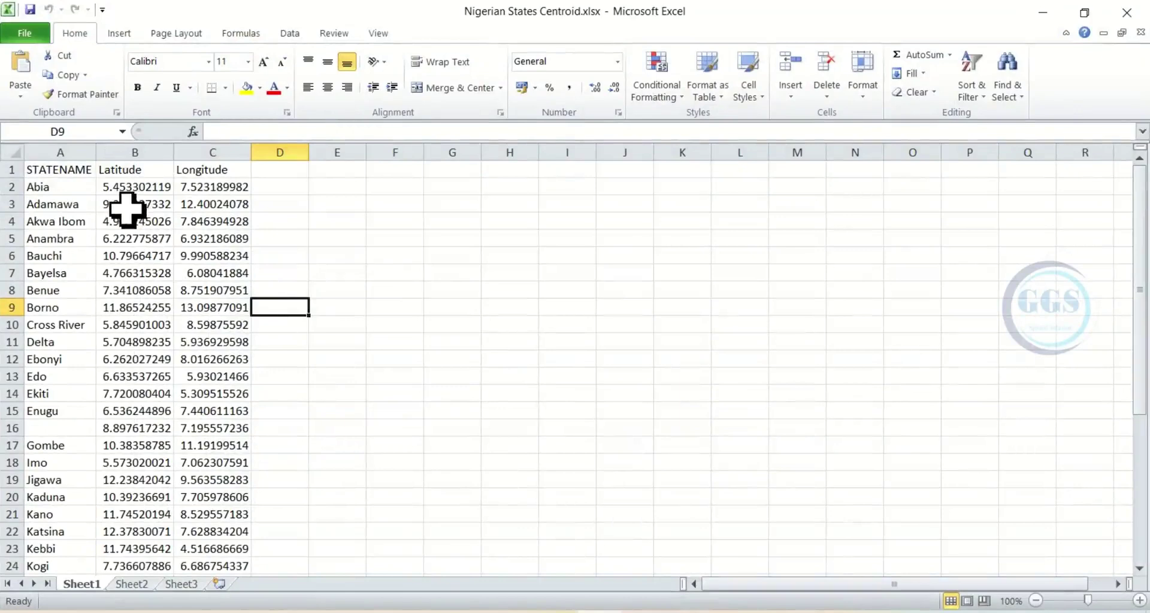
# Set the import's coordinate order to Y / Northing / Latitude Coordinate First and its coordinate format to Default (Decimal or Separated)
pyautogui.click(1049, 16)
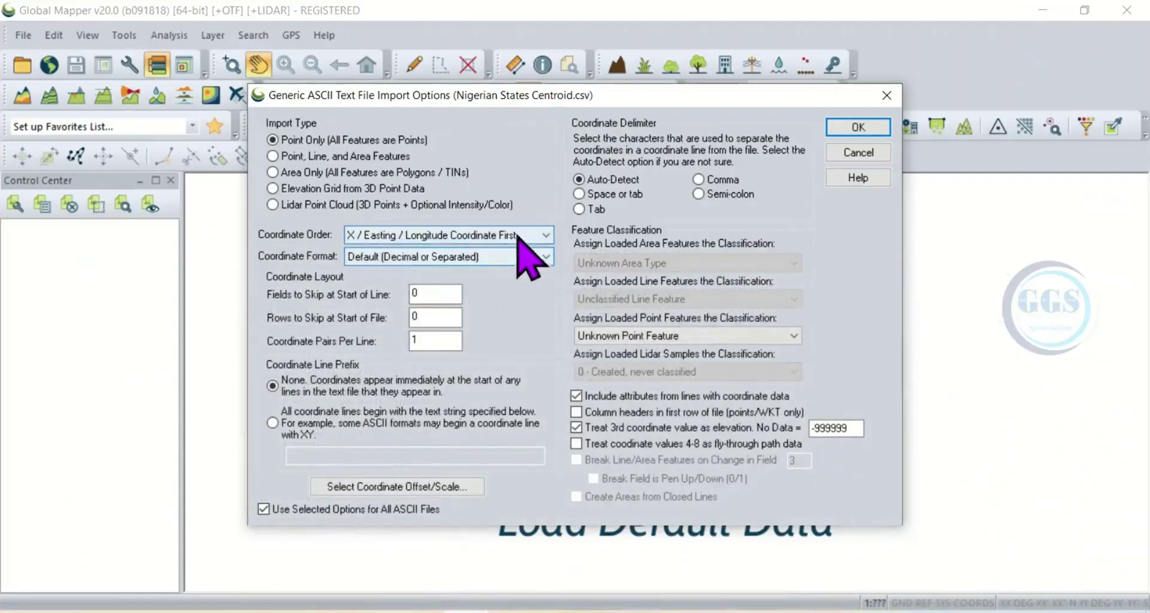
pyautogui.click(546, 235)
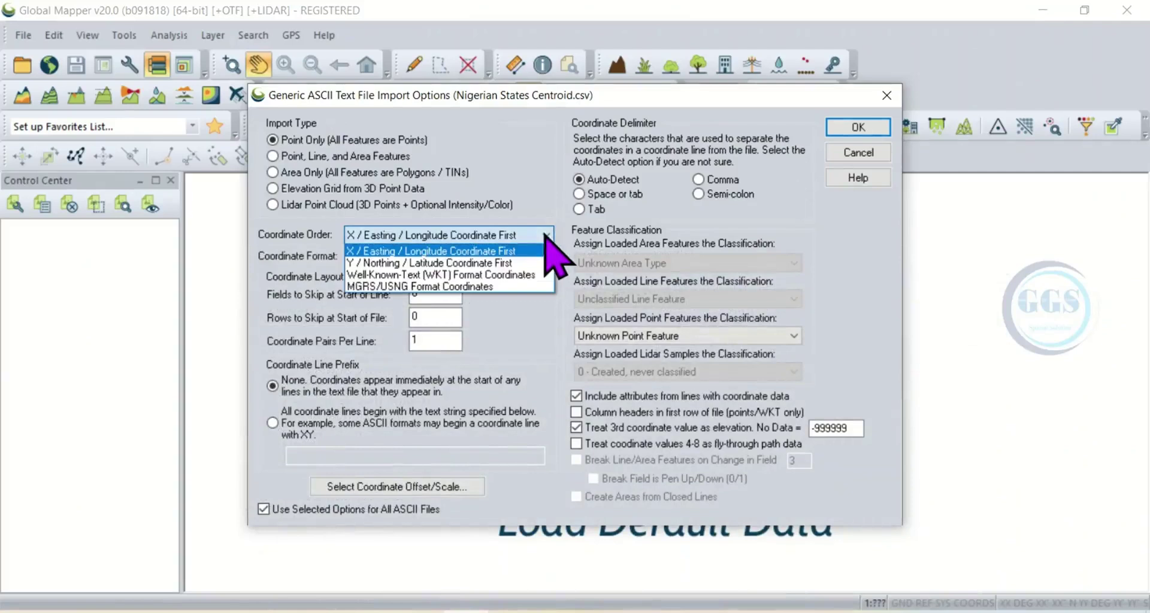
pyautogui.click(432, 264)
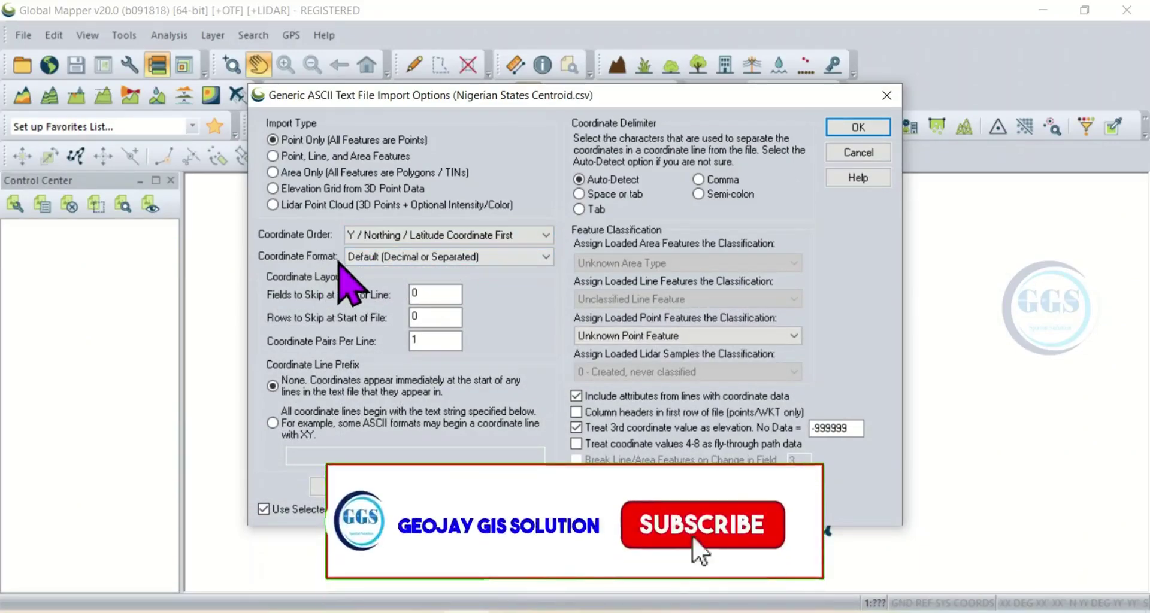
pyautogui.click(592, 611)
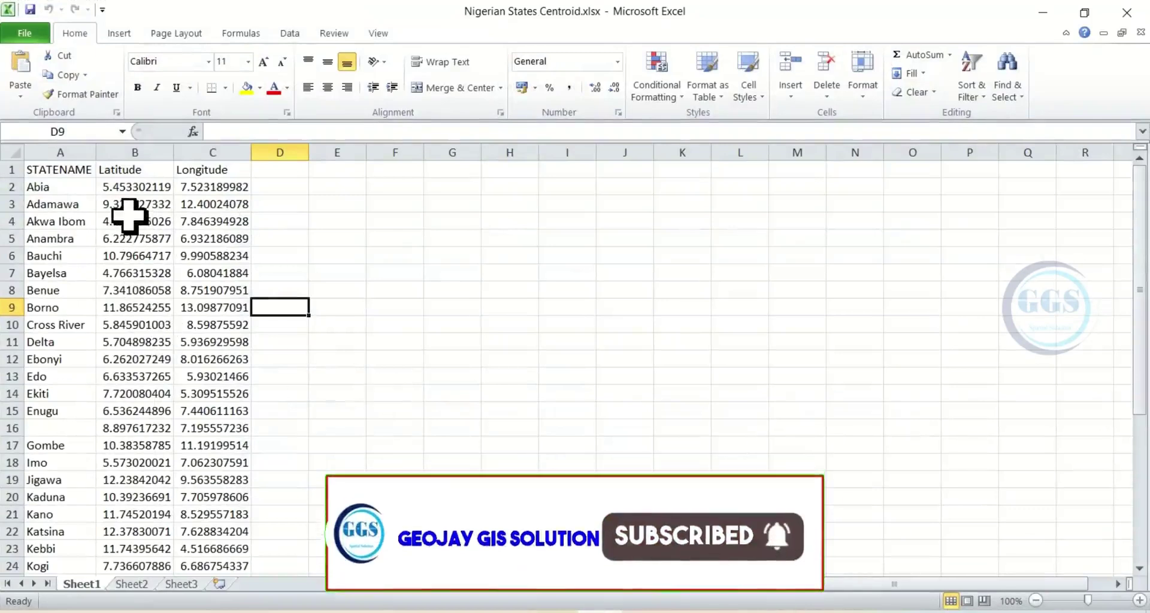
pyautogui.click(1042, 12)
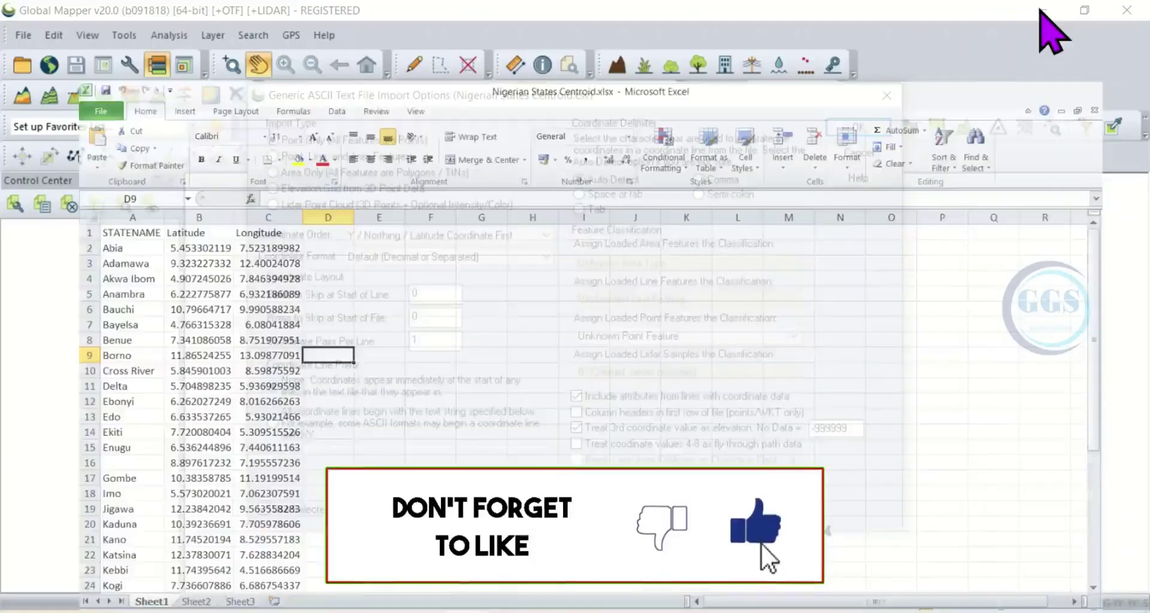
pyautogui.click(546, 257)
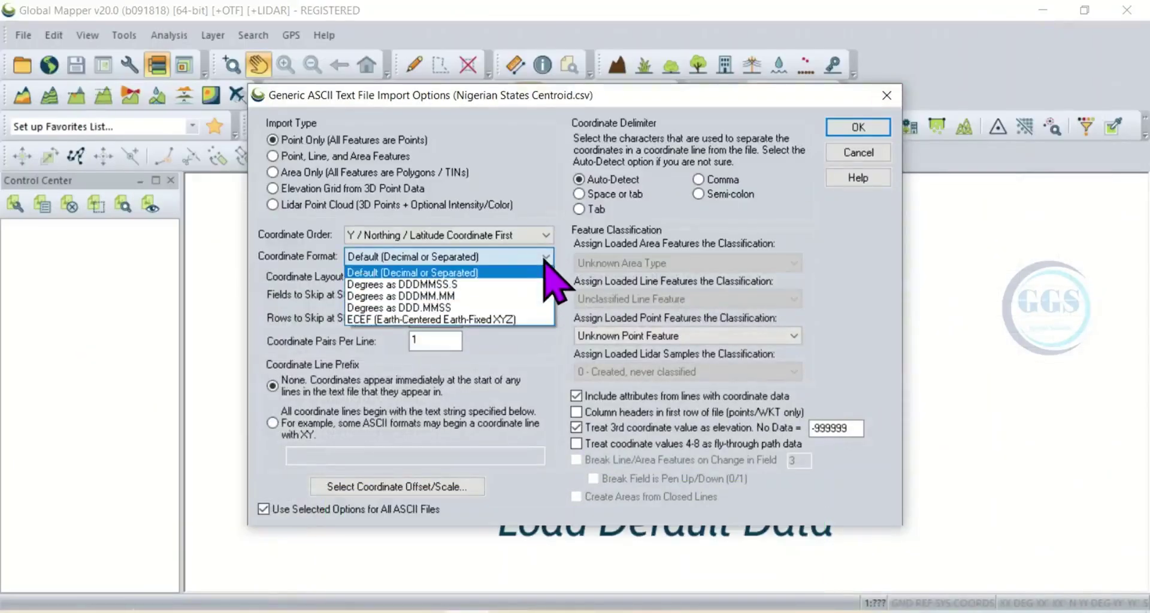
pyautogui.click(440, 274)
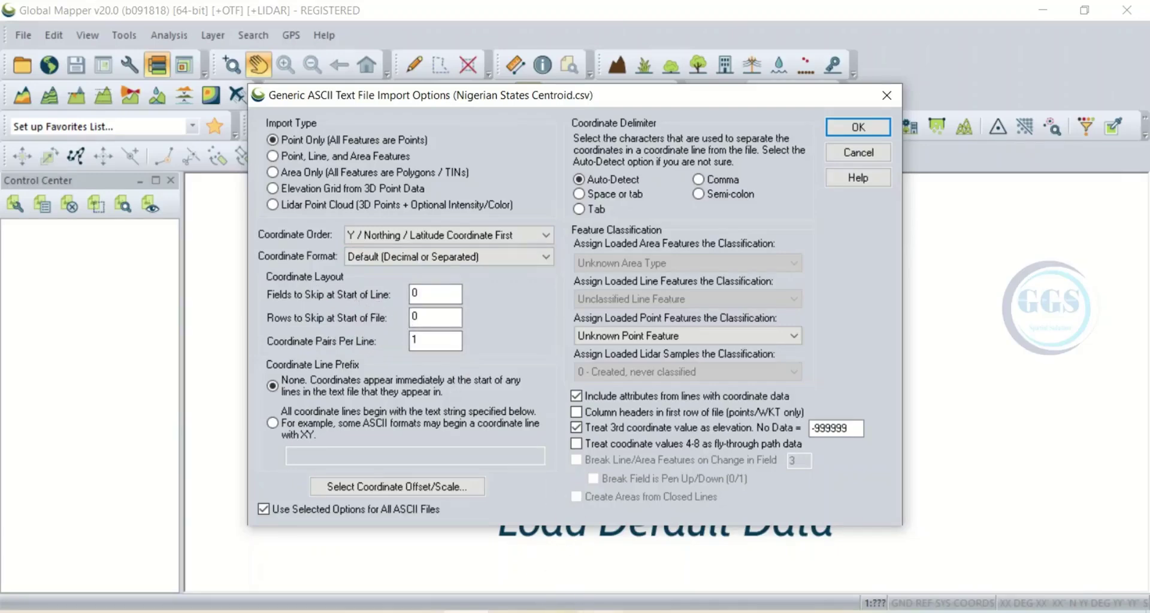
# Check the workbook's name column and header row in Excel, and import the CSV skipping 1 field per line and 1 row
pyautogui.click(590, 612)
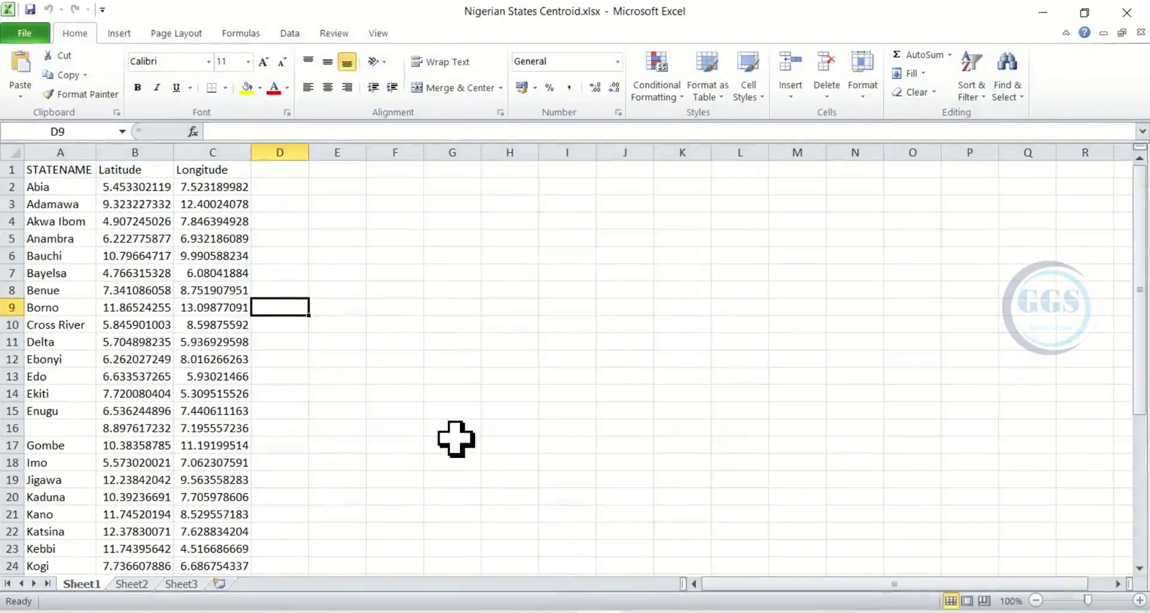
pyautogui.click(39, 151)
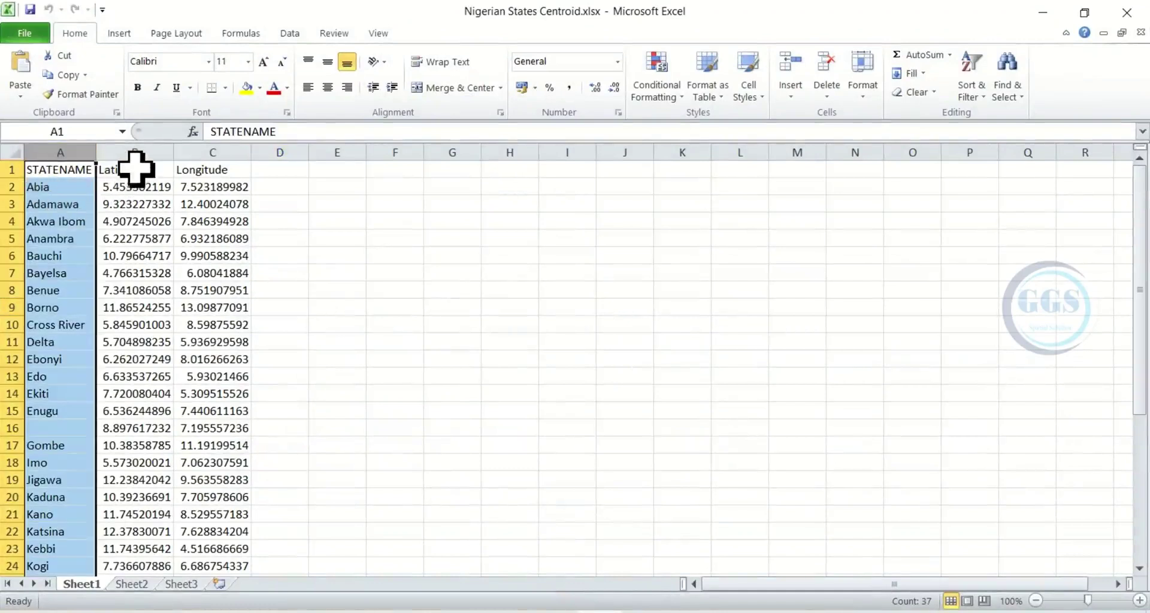
pyautogui.click(9, 170)
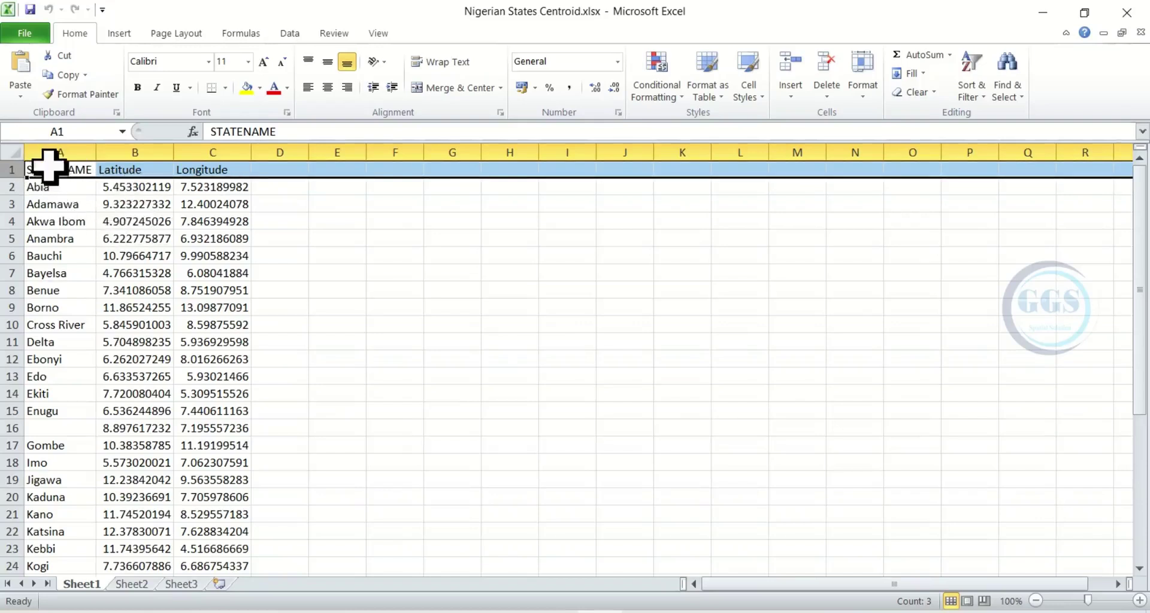
pyautogui.click(53, 147)
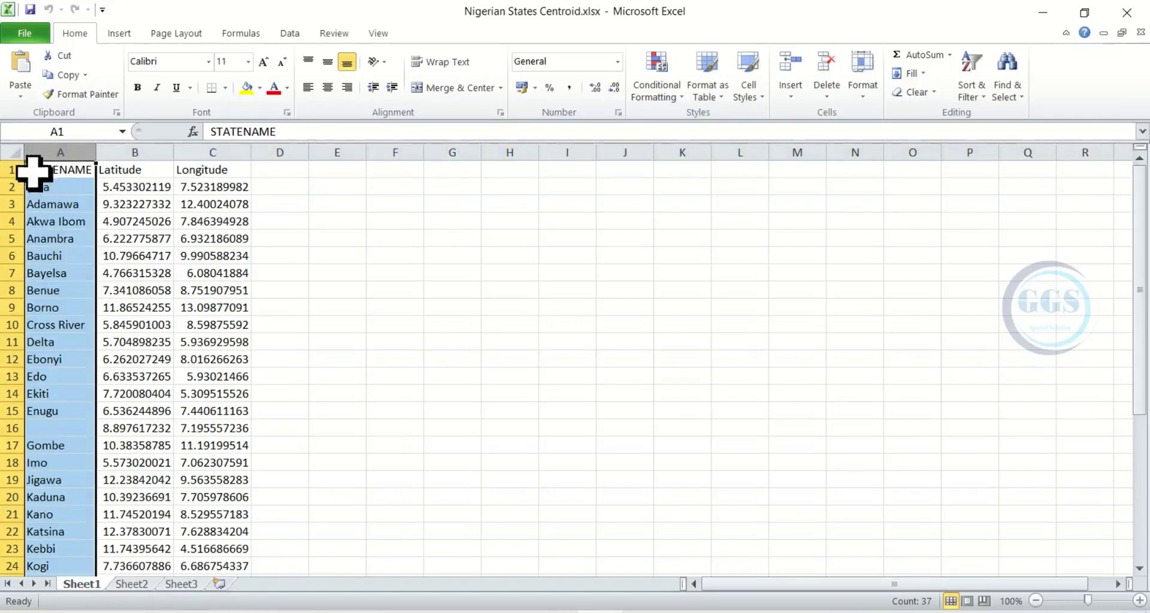
pyautogui.click(10, 170)
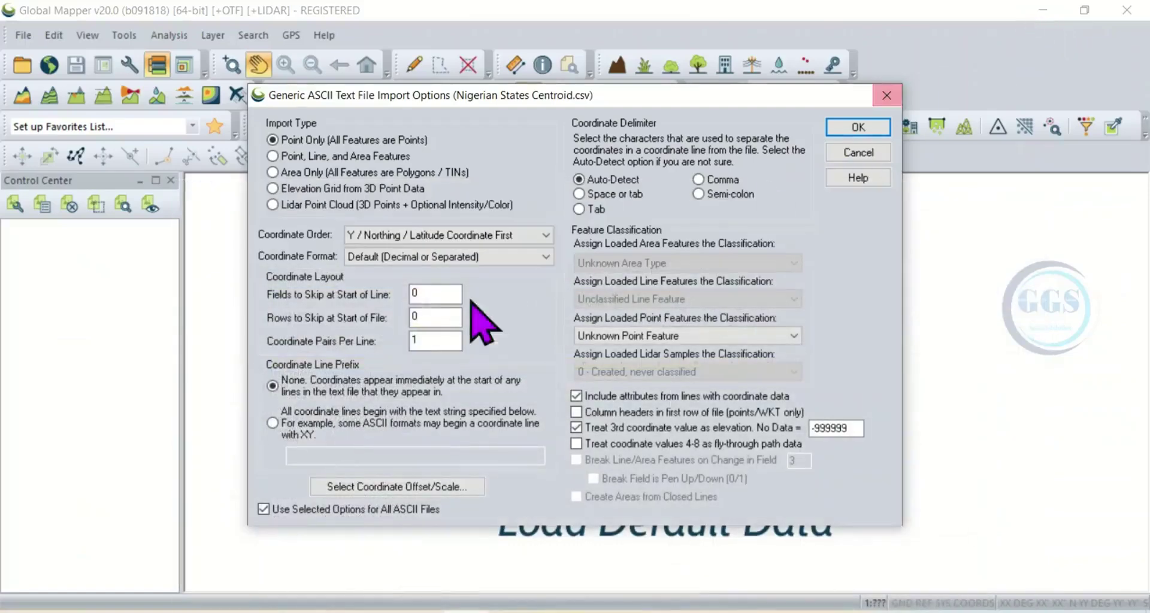
pyautogui.doubleClick(413, 296)
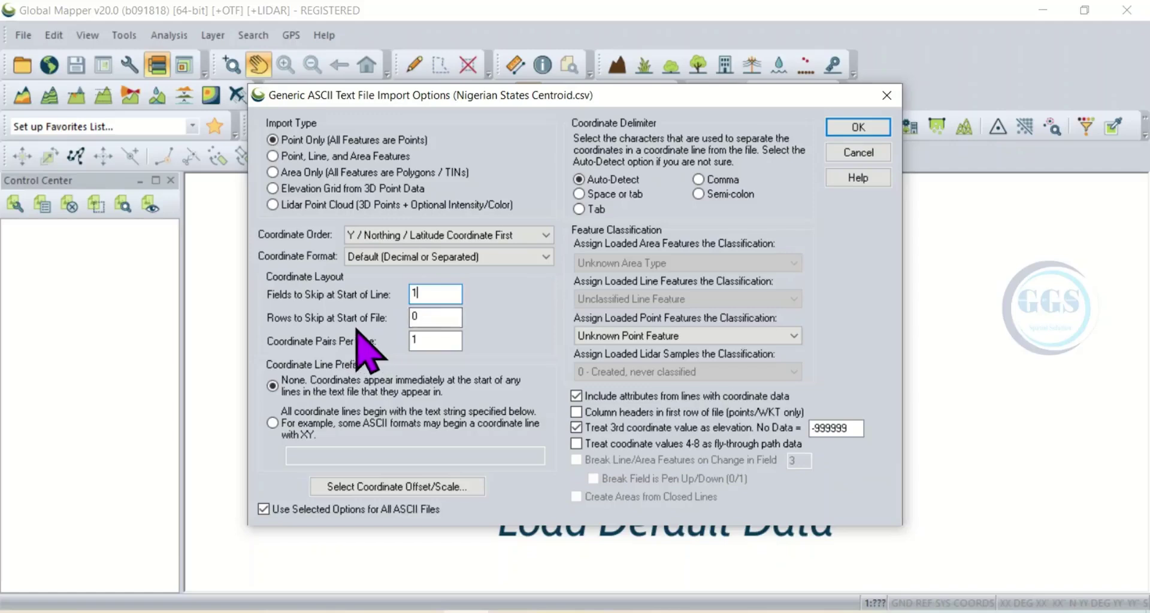
pyautogui.click(415, 316)
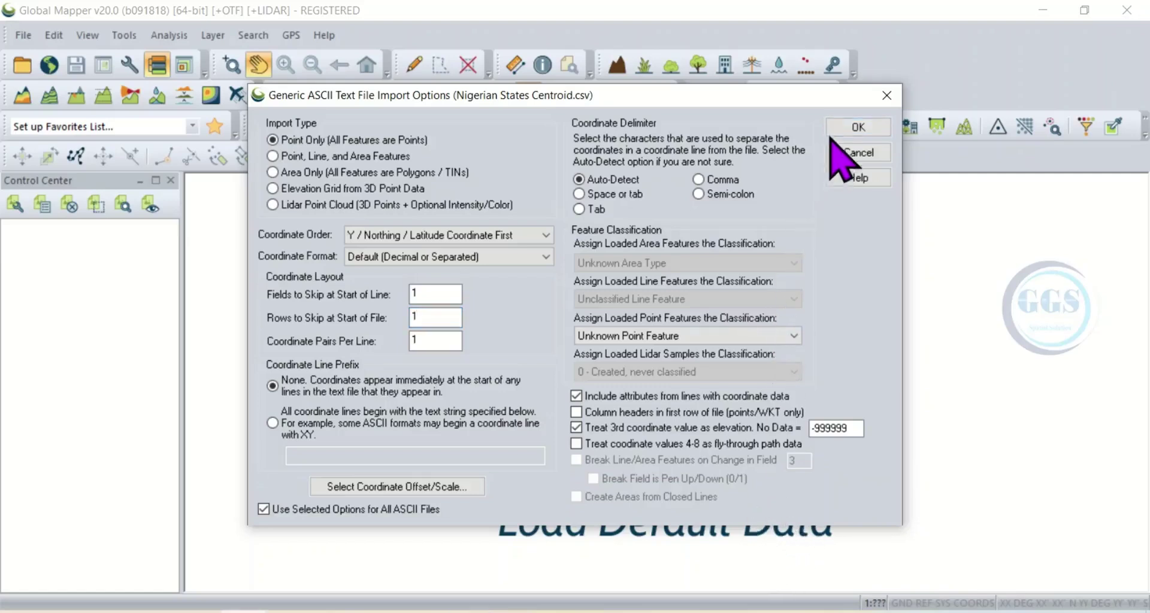
pyautogui.click(856, 128)
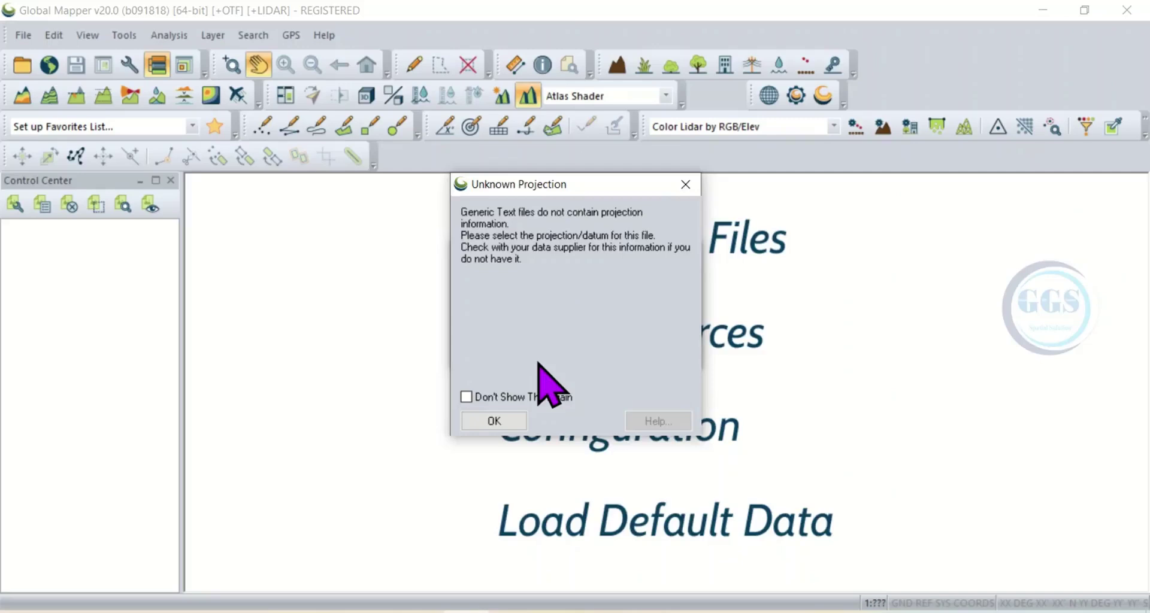
# Load the CSV points with the Geographic (Latitude/Longitude) projection, WGS84 datum and arc degrees as planar units
pyautogui.click(500, 423)
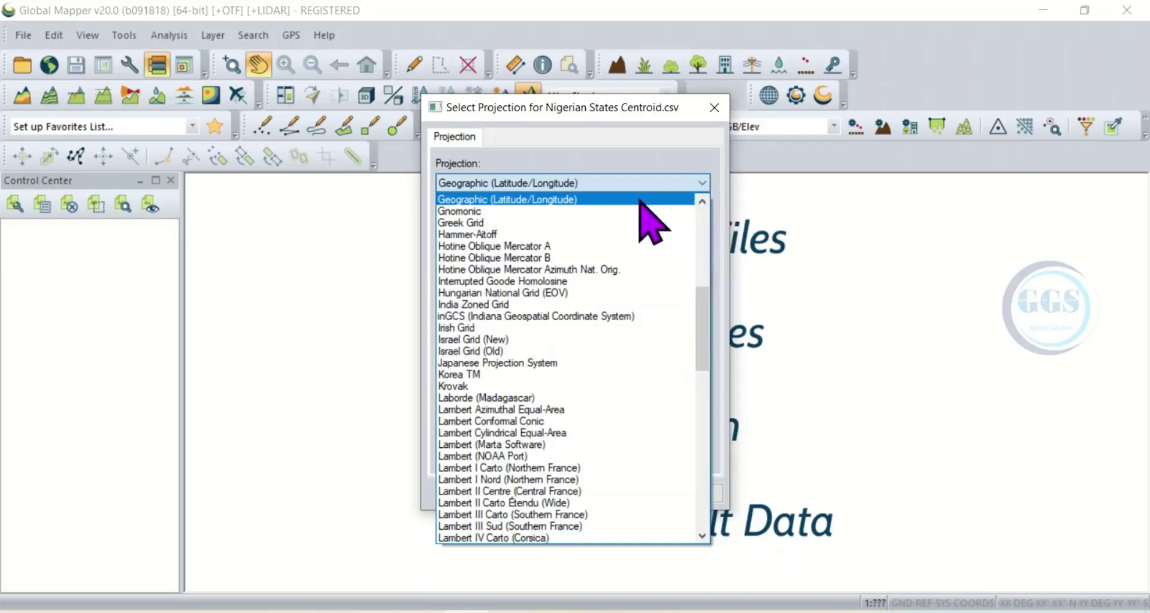
pyautogui.click(542, 201)
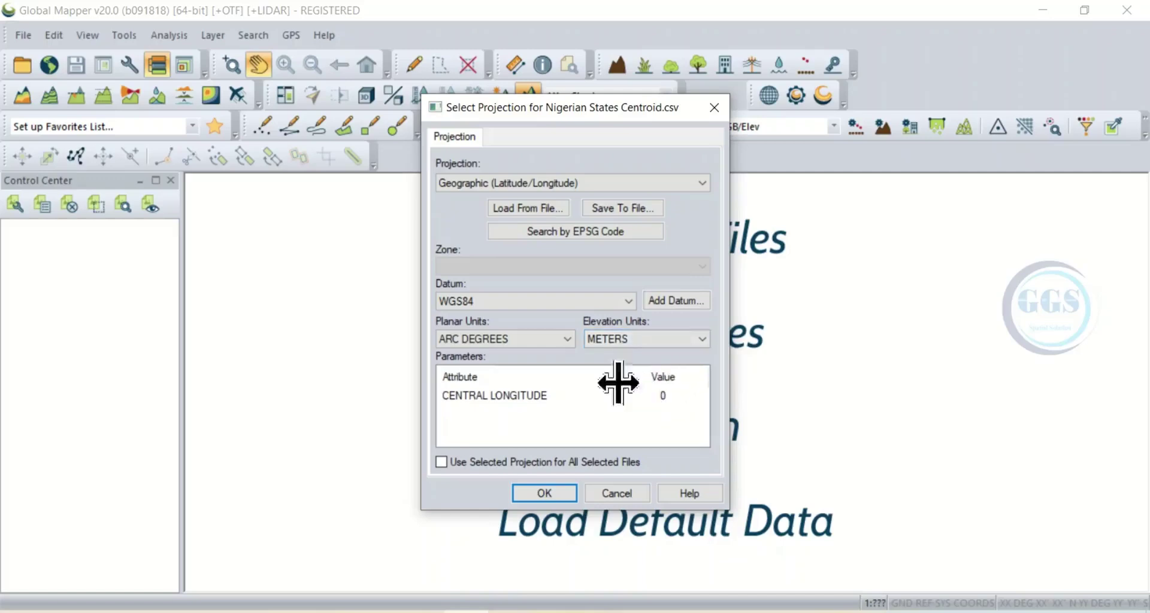
pyautogui.click(544, 493)
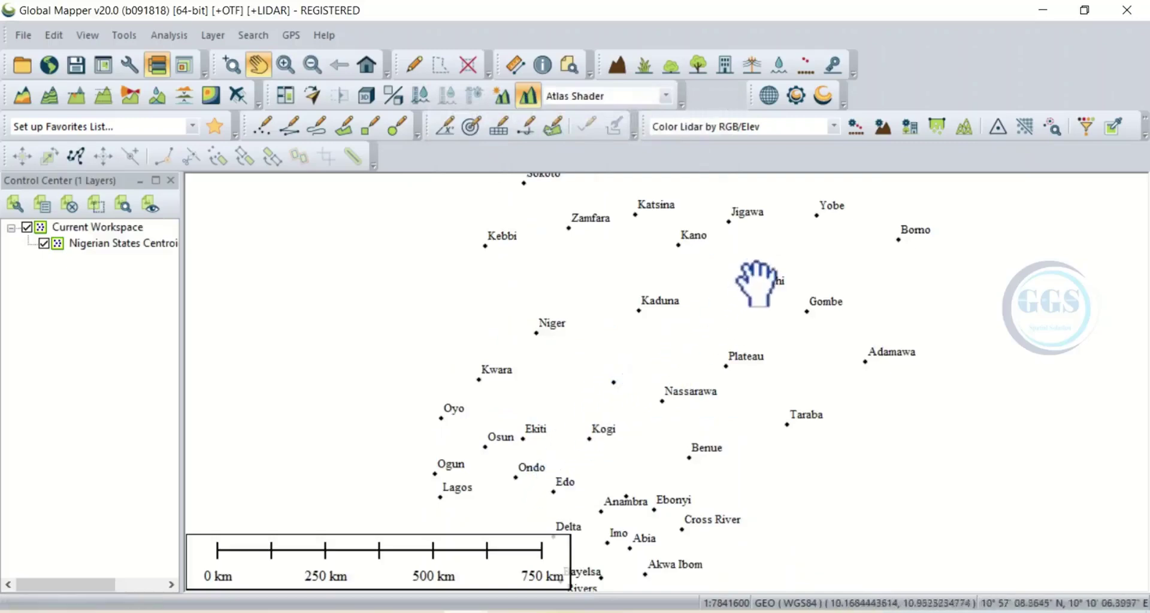
# Start exporting the Nigerian States Centroid layer to a new file in GPX (GPS eXchange Format) File format
pyautogui.moveTo(709, 290); pyautogui.dragTo(644, 322)
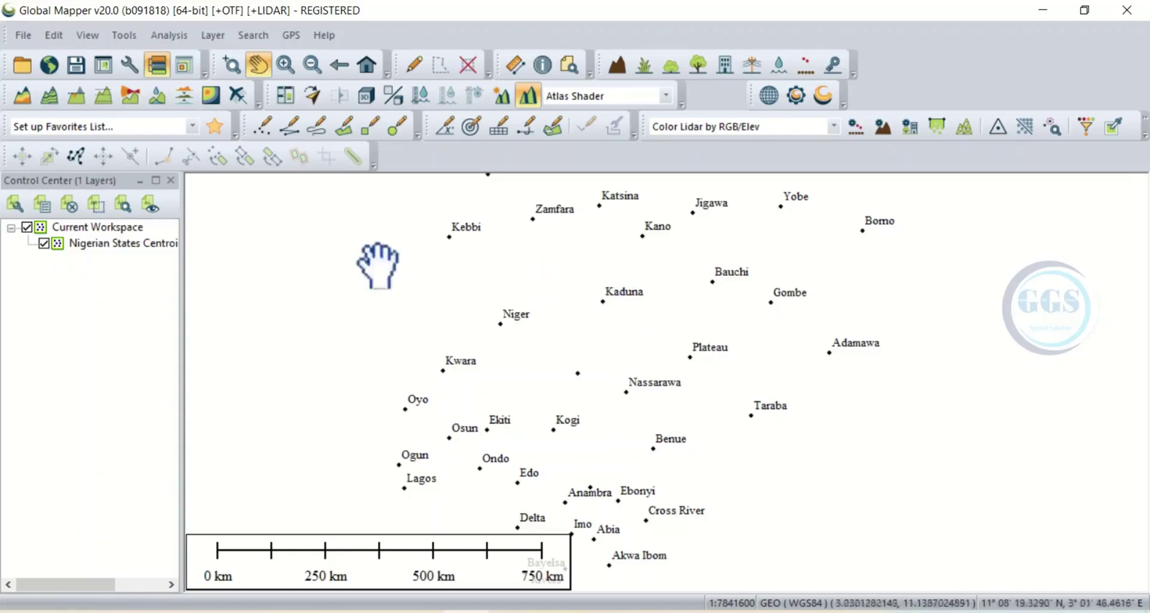
pyautogui.click(105, 245)
pyautogui.rightClick(106, 245)
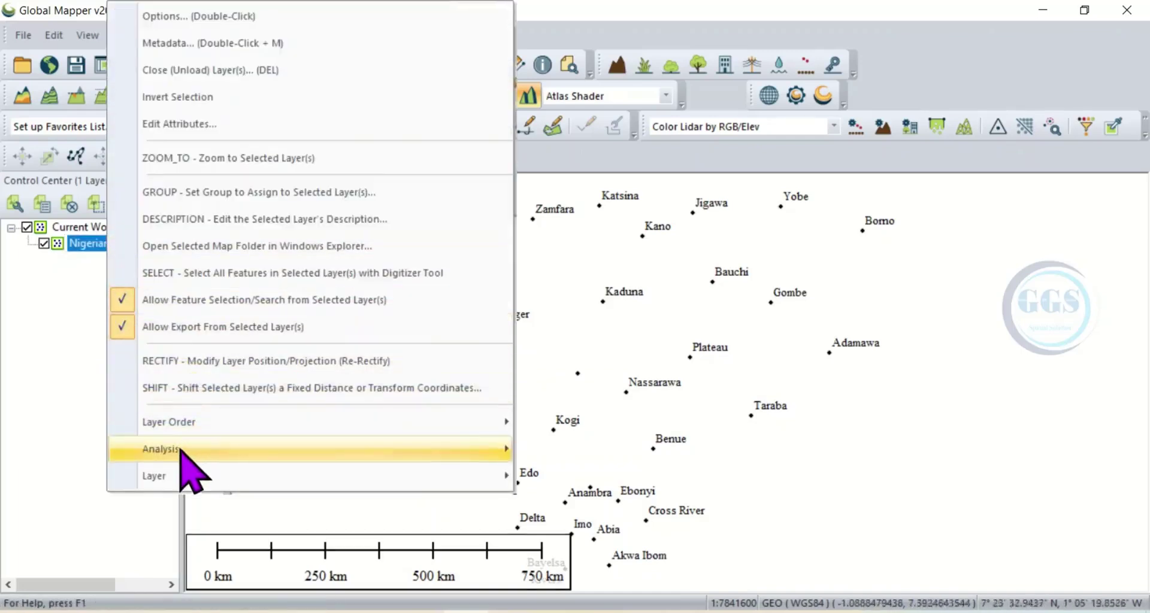
pyautogui.moveTo(177, 473)
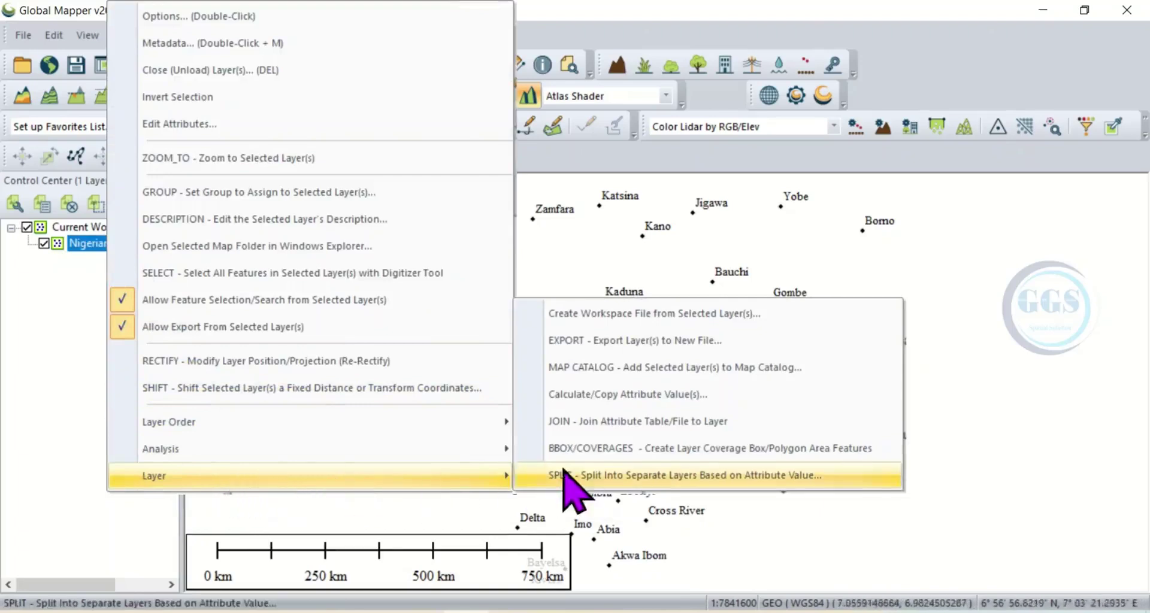
pyautogui.click(613, 346)
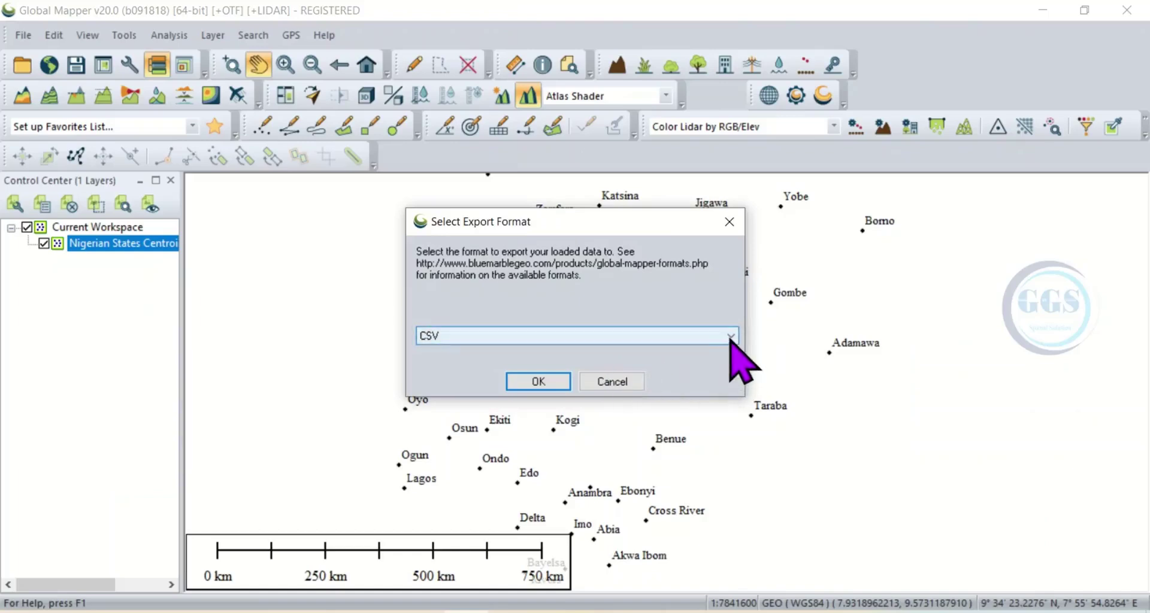
pyautogui.click(730, 338)
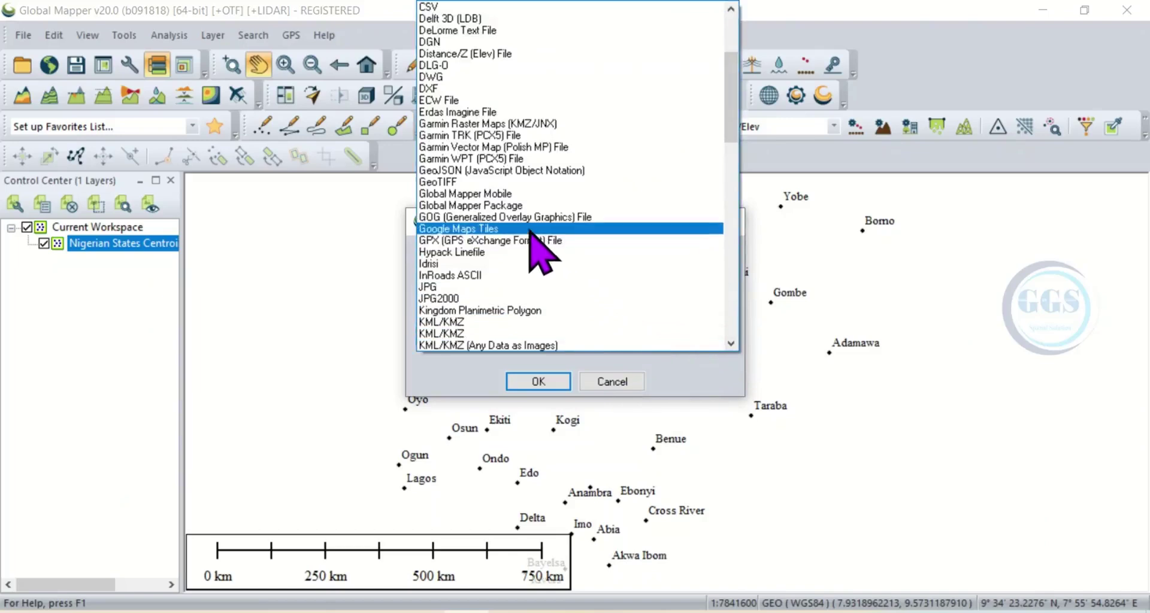
pyautogui.click(478, 241)
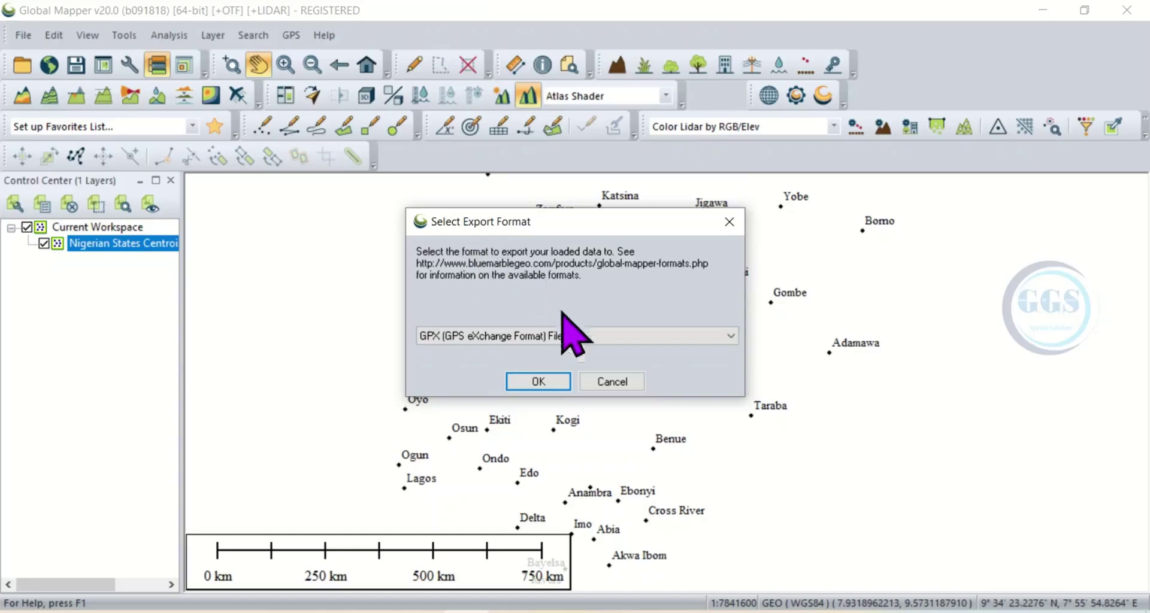
pyautogui.click(539, 383)
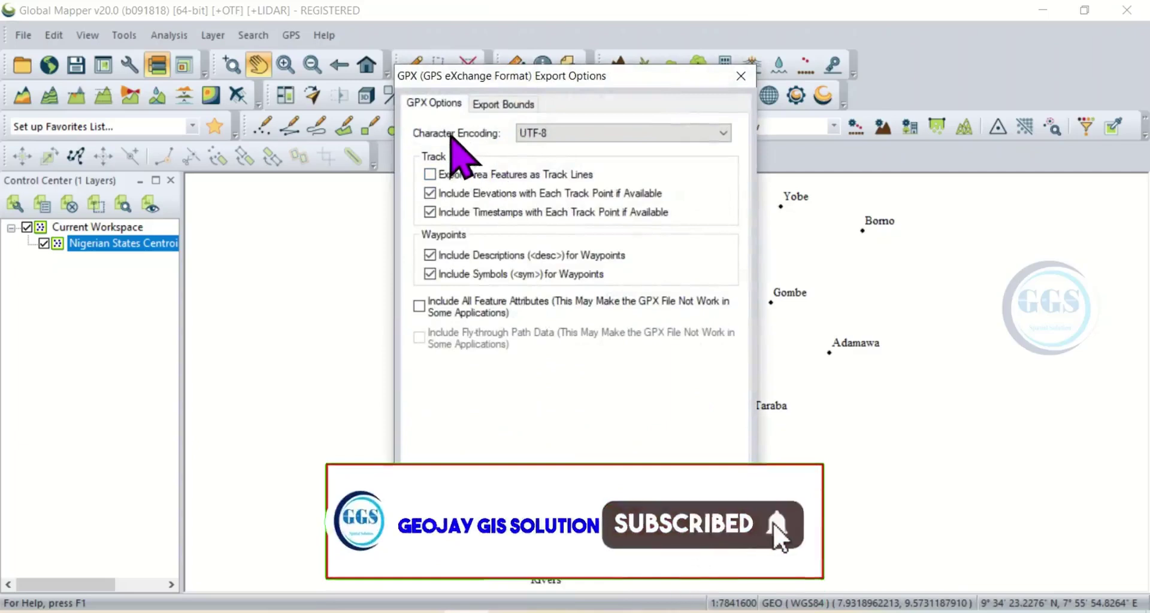
# Export with the bounds set to All Loaded Data, saving the file as GPX in the Excel to GPX folder inside Tutorial
pyautogui.click(504, 103)
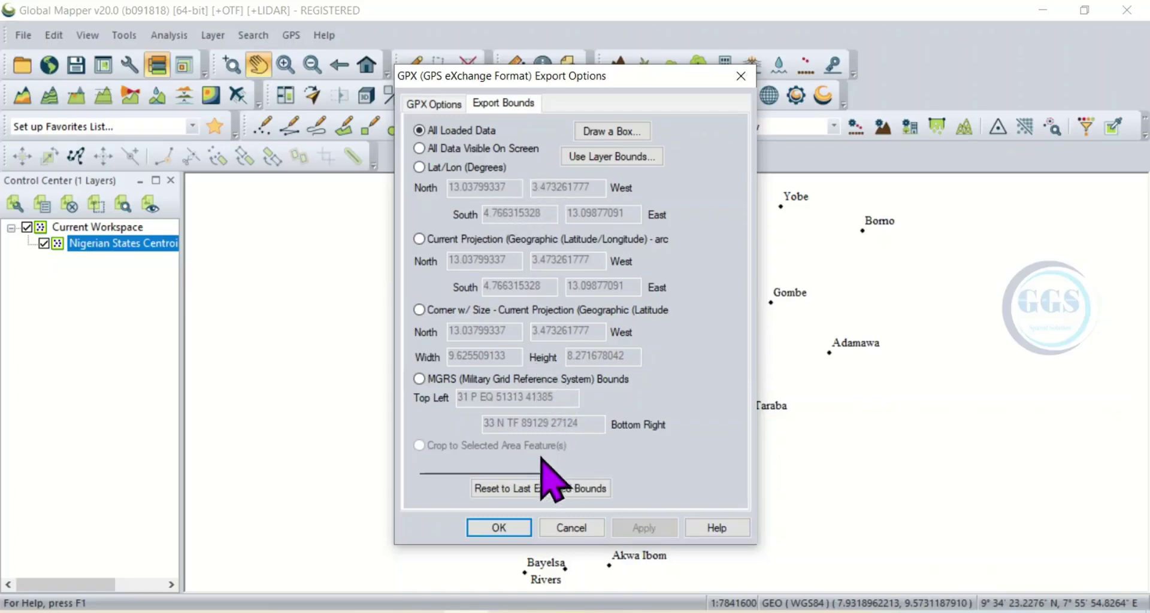
pyautogui.click(503, 534)
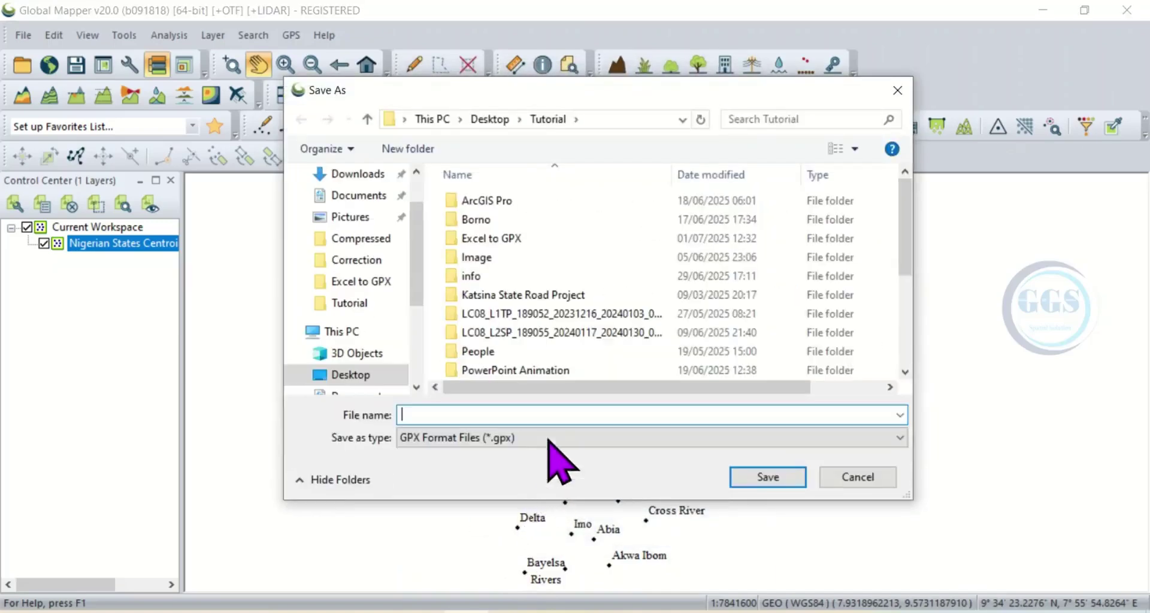
pyautogui.doubleClick(502, 239)
pyautogui.click(459, 413)
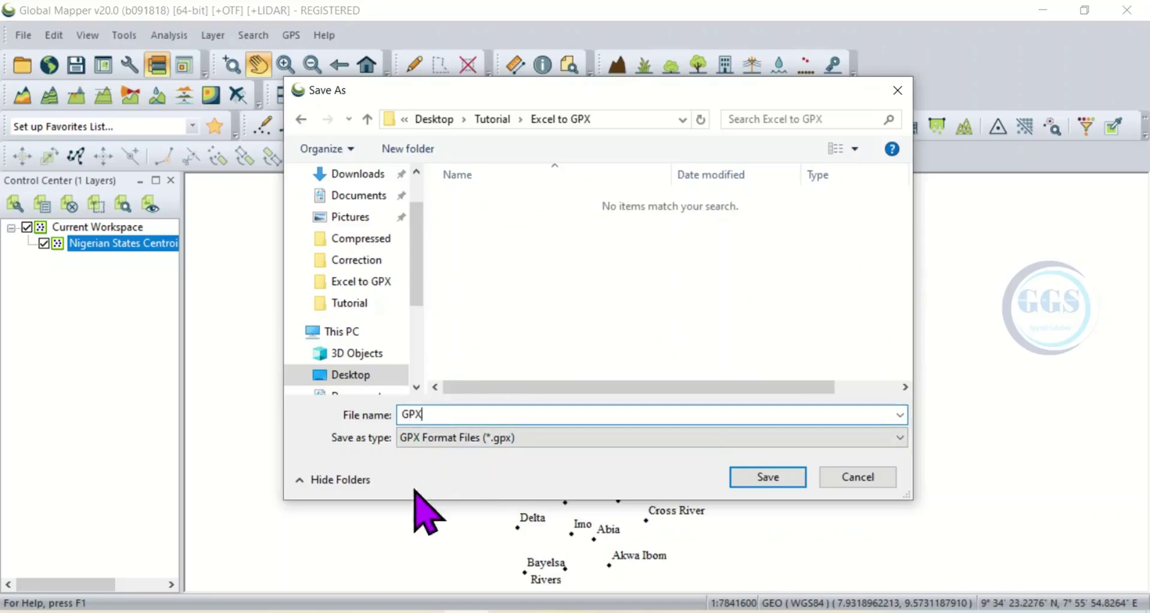
pyautogui.click(768, 477)
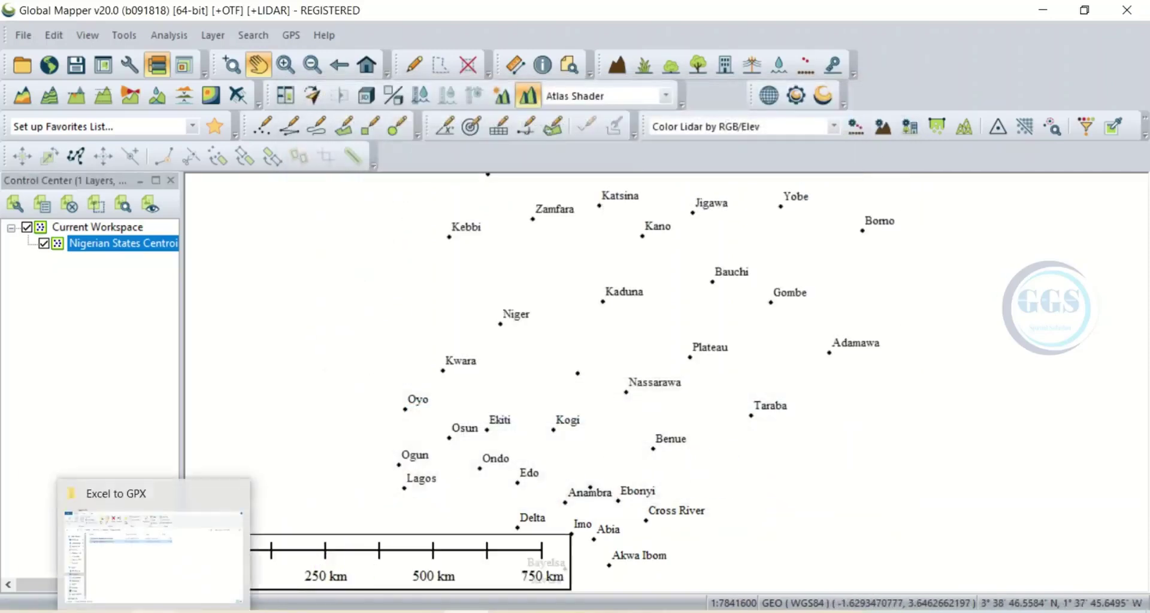
# Switch to File Explorer and check the exported GPX.gpx file in the Excel to GPX folder
pyautogui.click(186, 599)
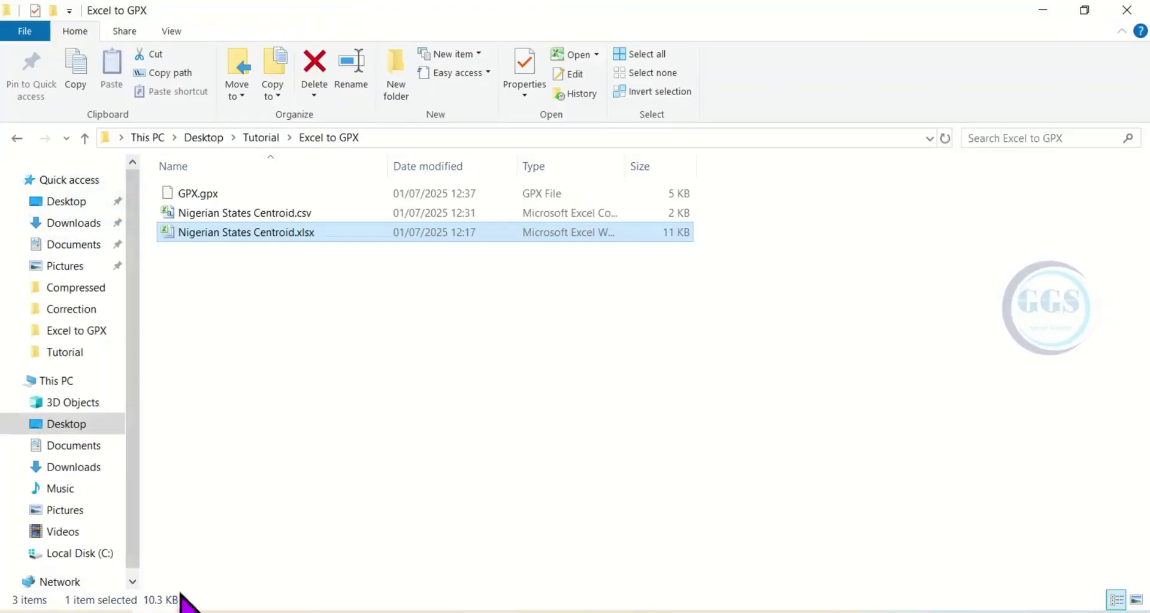
pyautogui.click(201, 196)
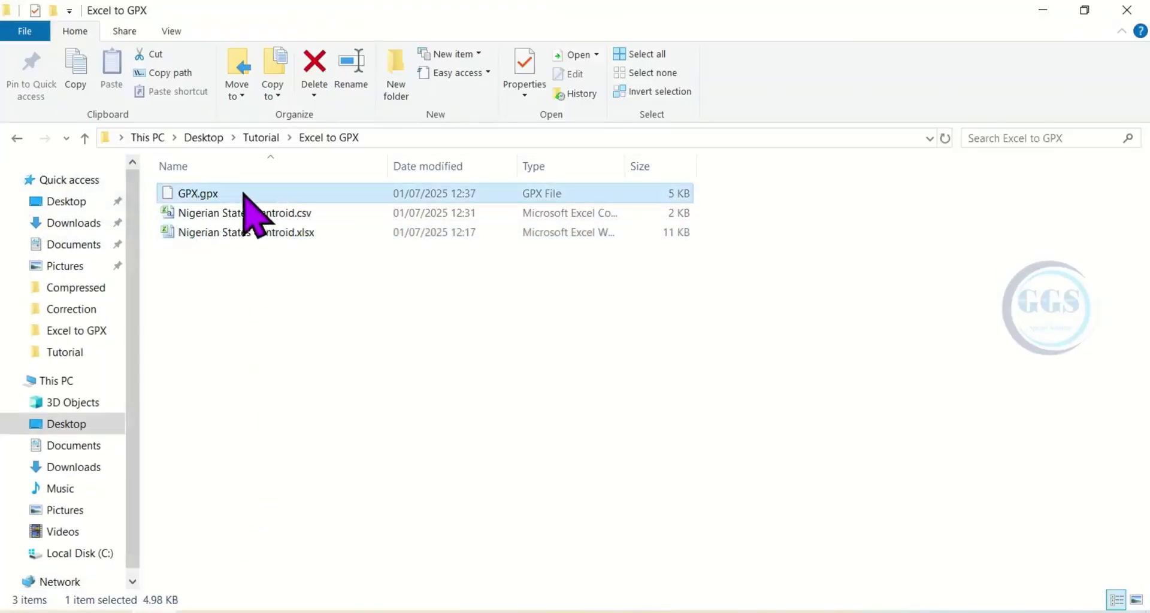